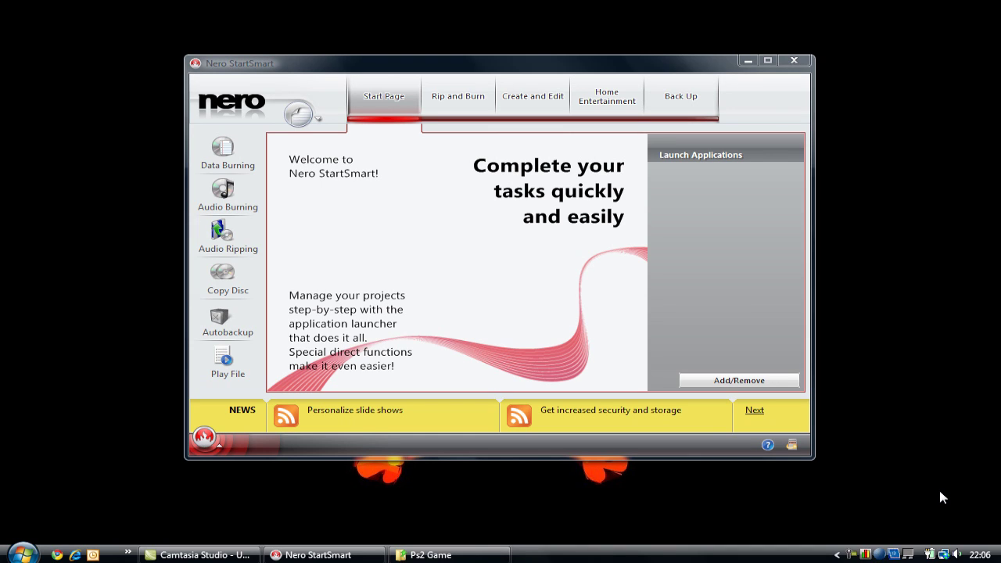
Switch to the Ps2 Game folder and examine the st2-sswc disc image's file details.
{"action": "left_click_drag", "start_coordinate": [614, 70], "coordinate": [630, 67]}
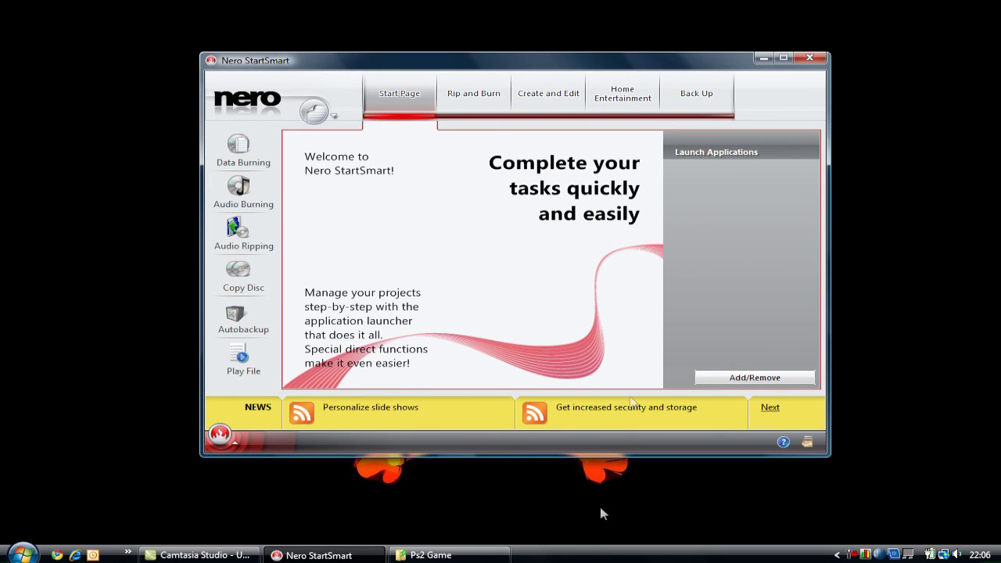
{"action": "left_click", "coordinate": [430, 555]}
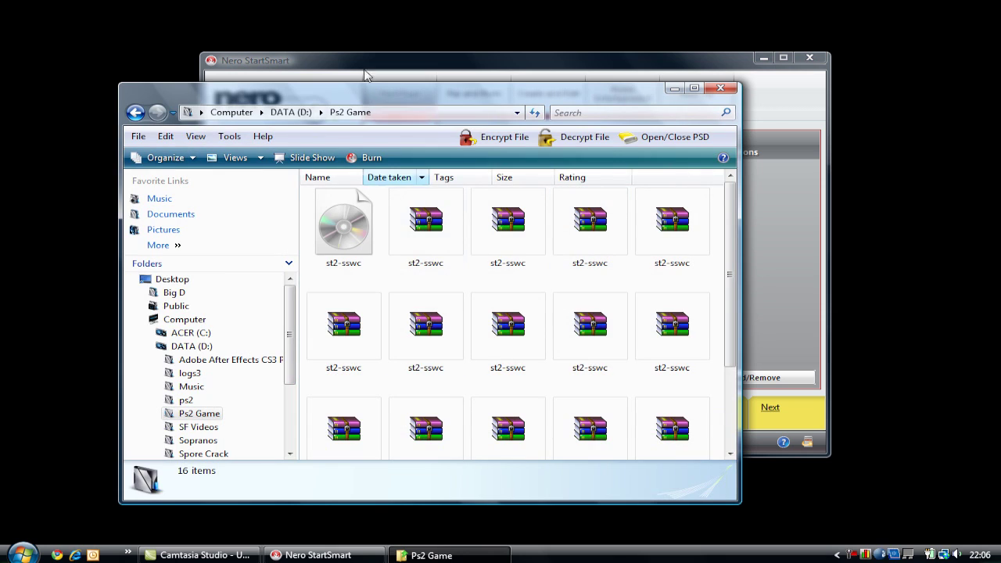
{"action": "left_click_drag", "start_coordinate": [382, 99], "coordinate": [414, 81]}
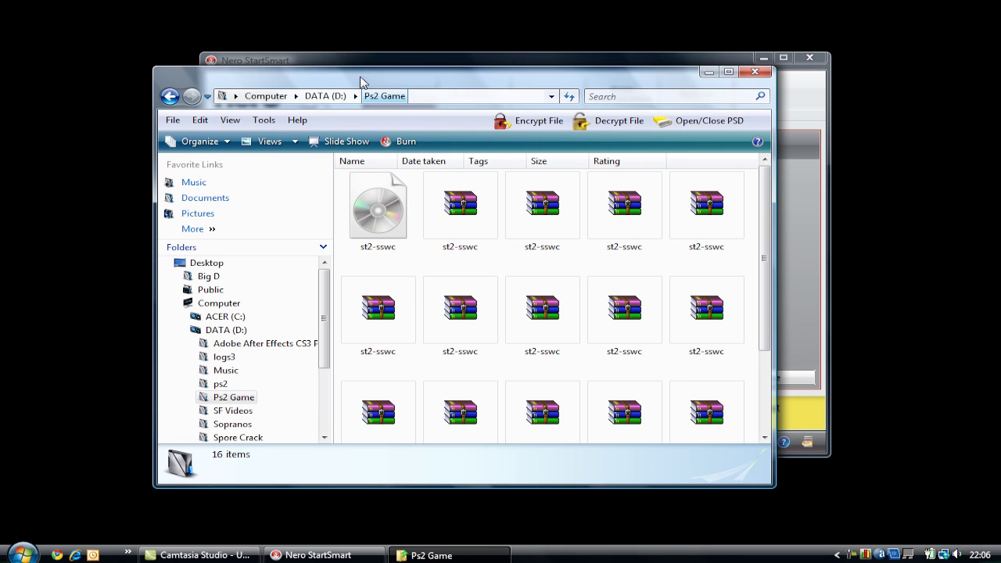
{"action": "left_click_drag", "start_coordinate": [360, 83], "coordinate": [379, 72]}
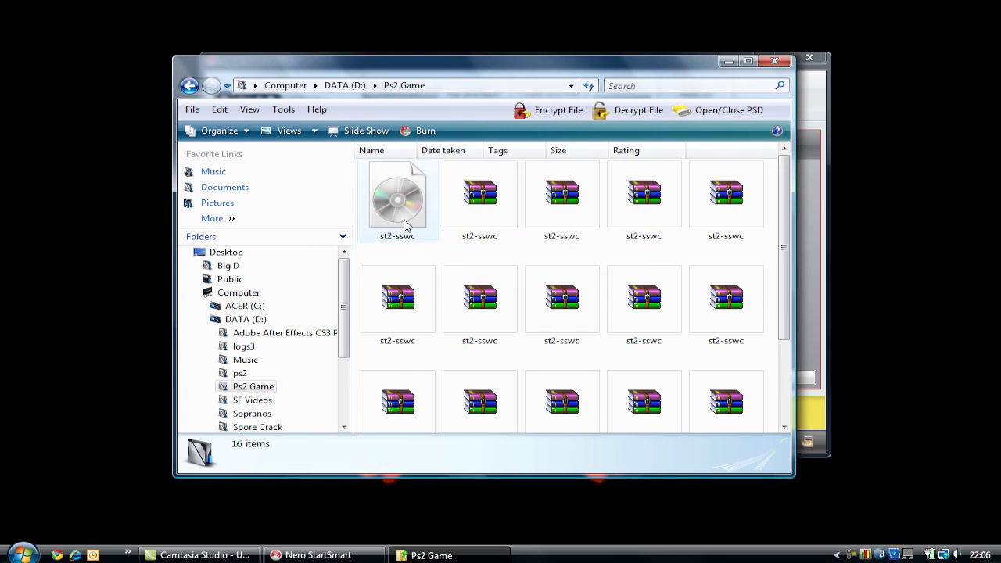
{"action": "mouse_move", "coordinate": [422, 227]}
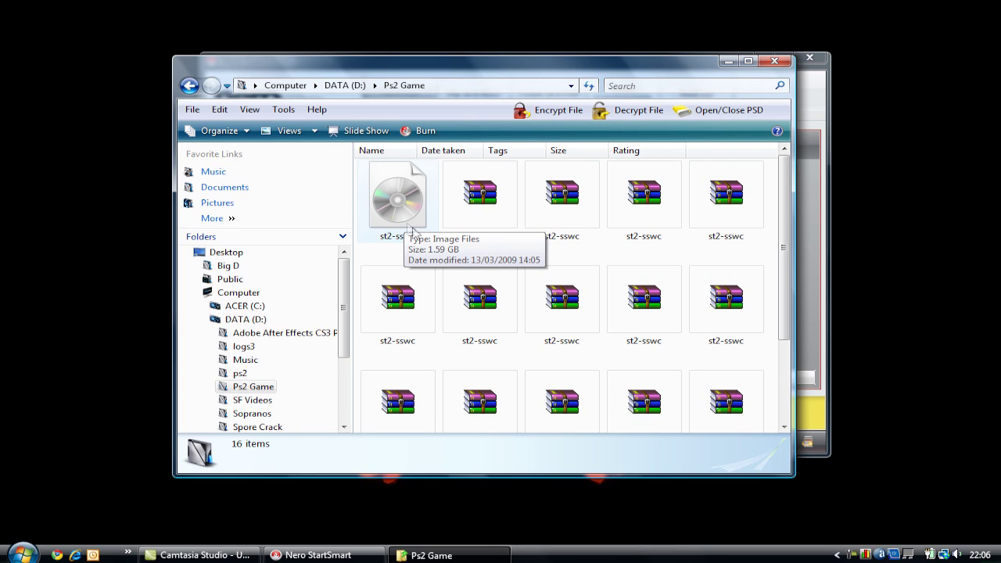
{"action": "left_click", "coordinate": [392, 205]}
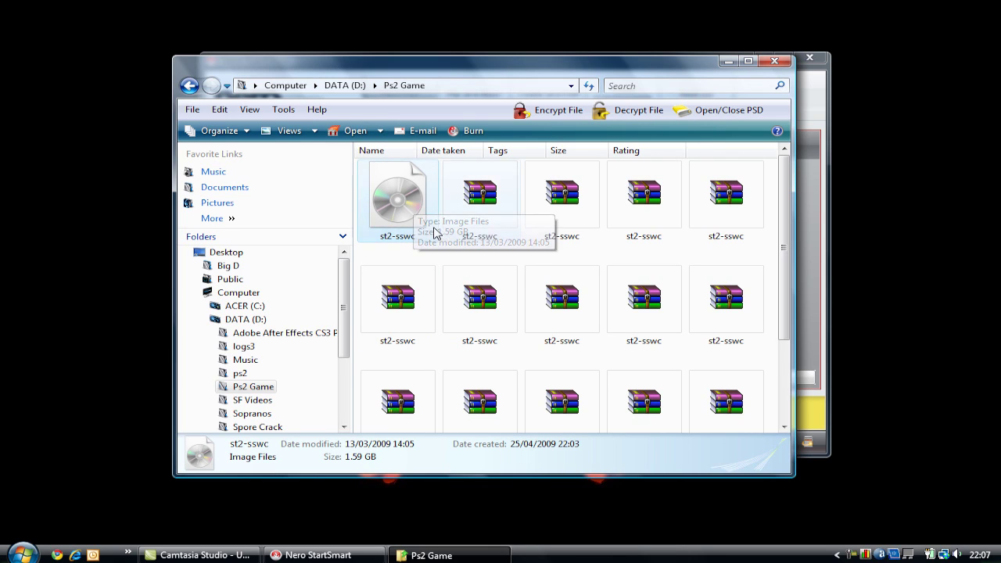
Select all the st2-sswc WinRAR archives and try the Extract Here command on them.
{"action": "left_click", "coordinate": [471, 217]}
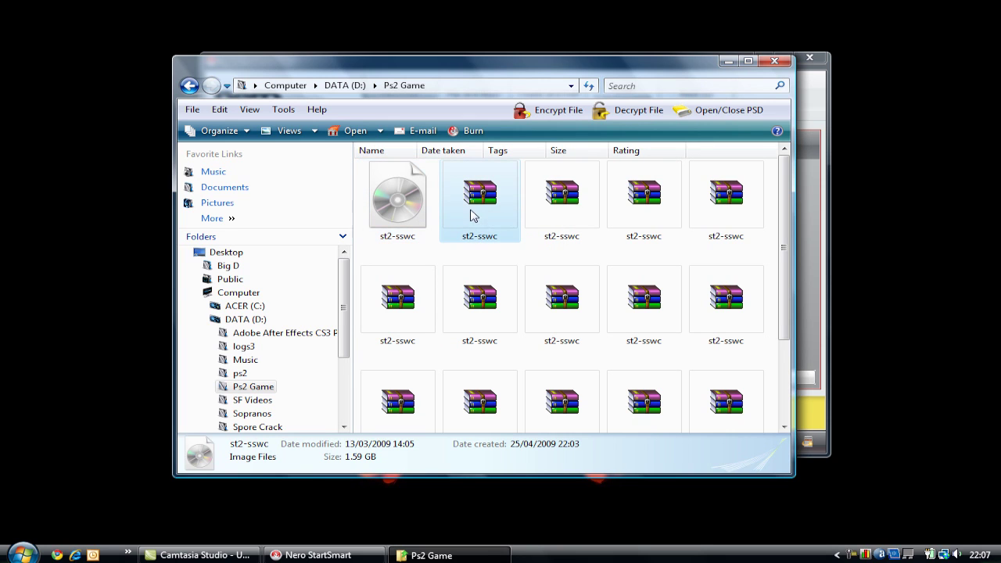
{"action": "scroll", "coordinate": [548, 266], "scroll_direction": "down", "scroll_amount": 2}
{"action": "left_click", "coordinate": [401, 387], "text": "shift"}
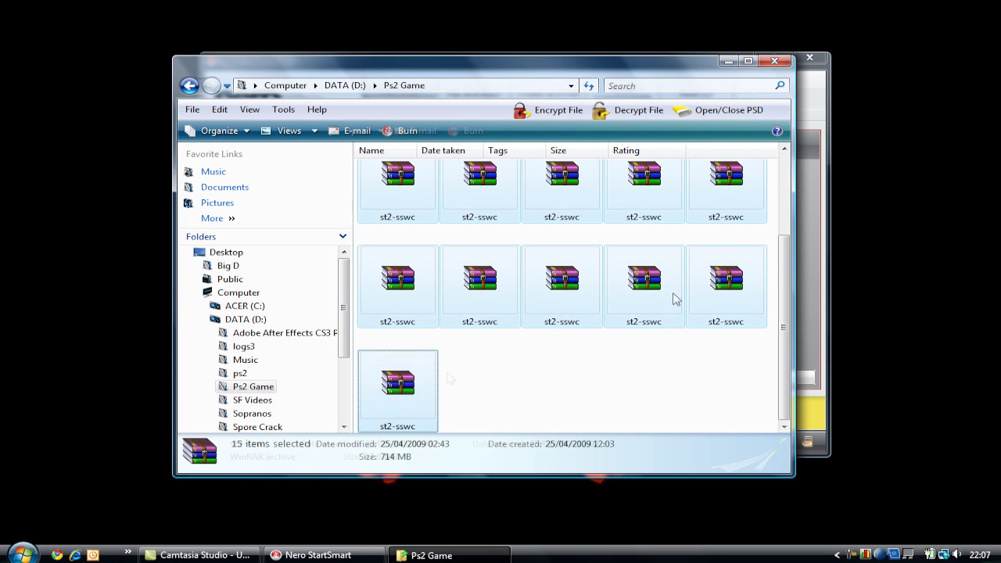
{"action": "scroll", "coordinate": [672, 297], "scroll_direction": "up", "scroll_amount": 2}
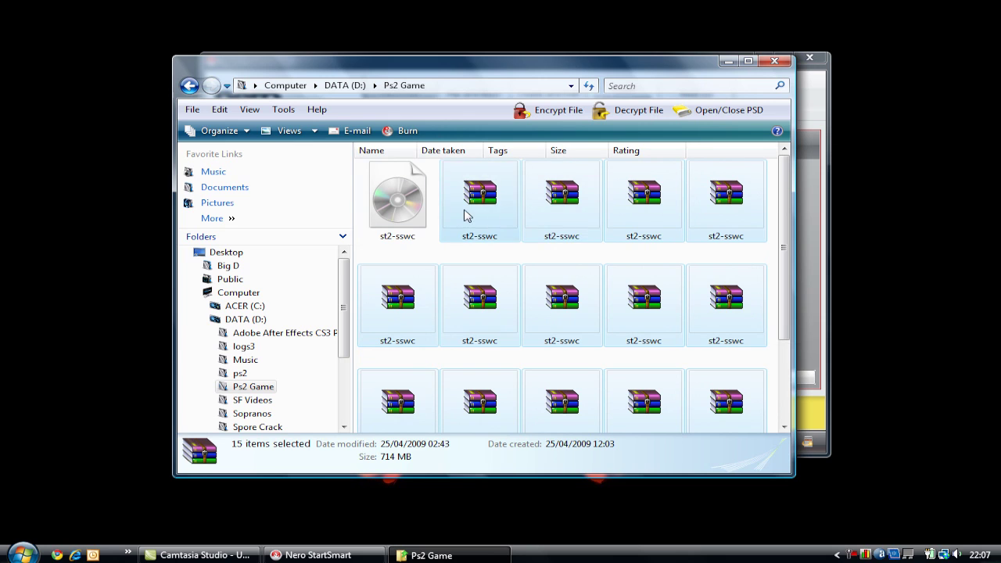
{"action": "right_click", "coordinate": [465, 215]}
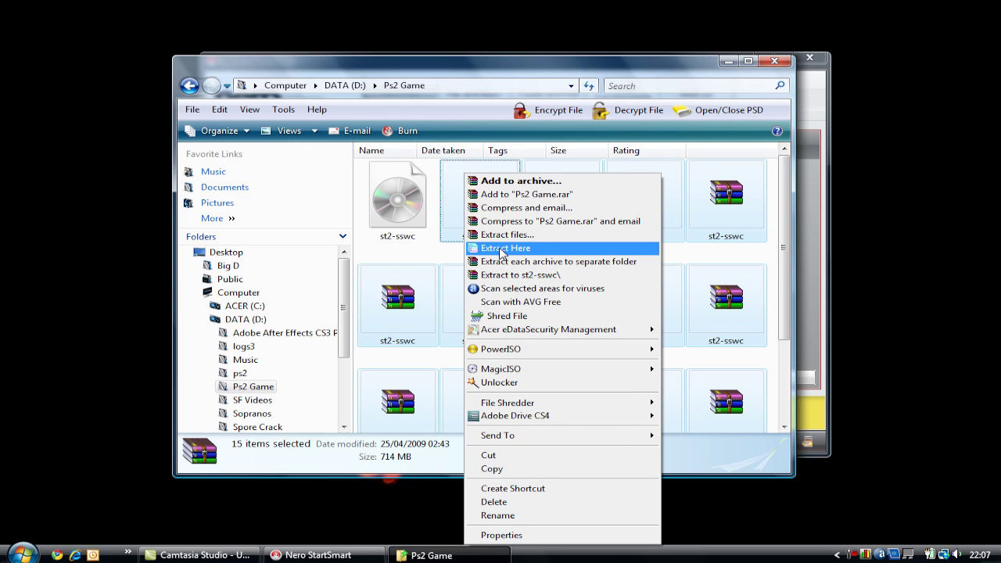
{"action": "left_click", "coordinate": [499, 249]}
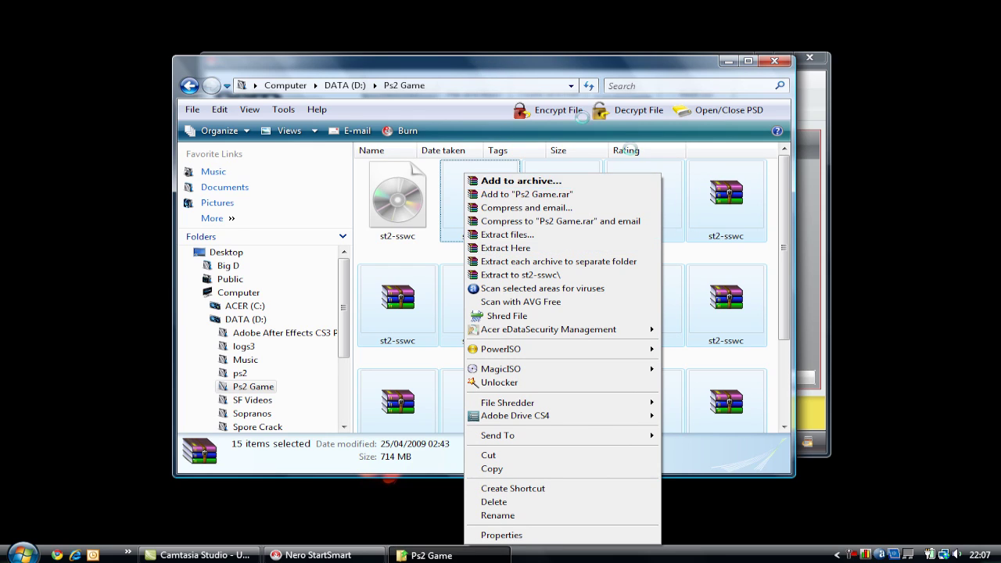
Select the st2-sswc disc image and minimize the Ps2 Game folder window.
{"action": "left_click", "coordinate": [418, 210]}
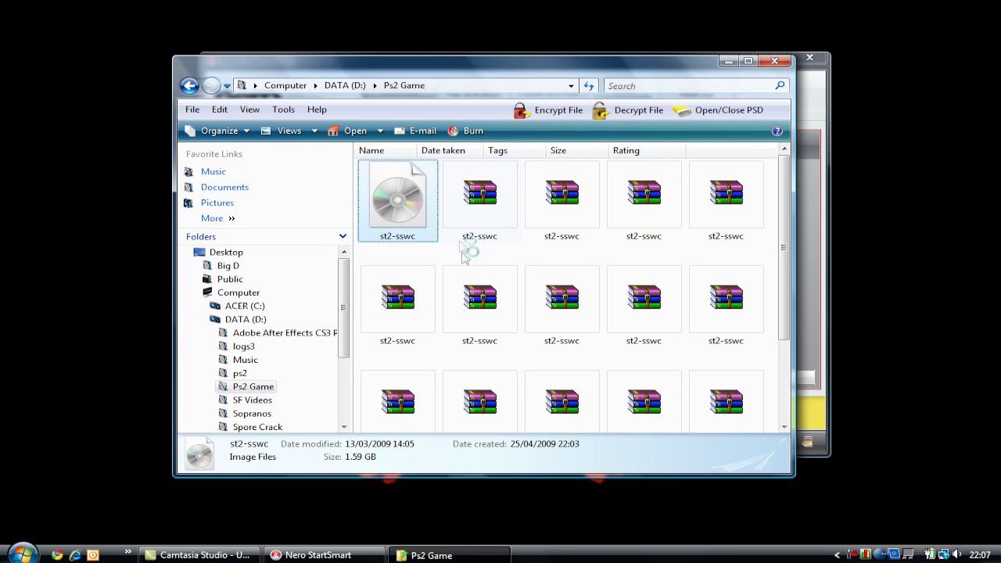
{"action": "left_click", "coordinate": [428, 245]}
{"action": "left_click", "coordinate": [427, 238]}
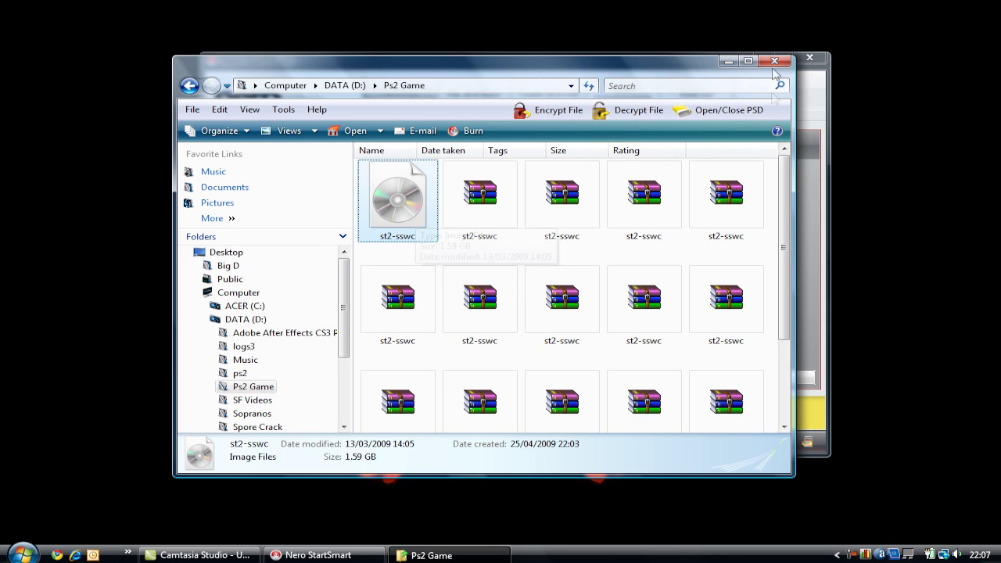
{"action": "left_click", "coordinate": [728, 61]}
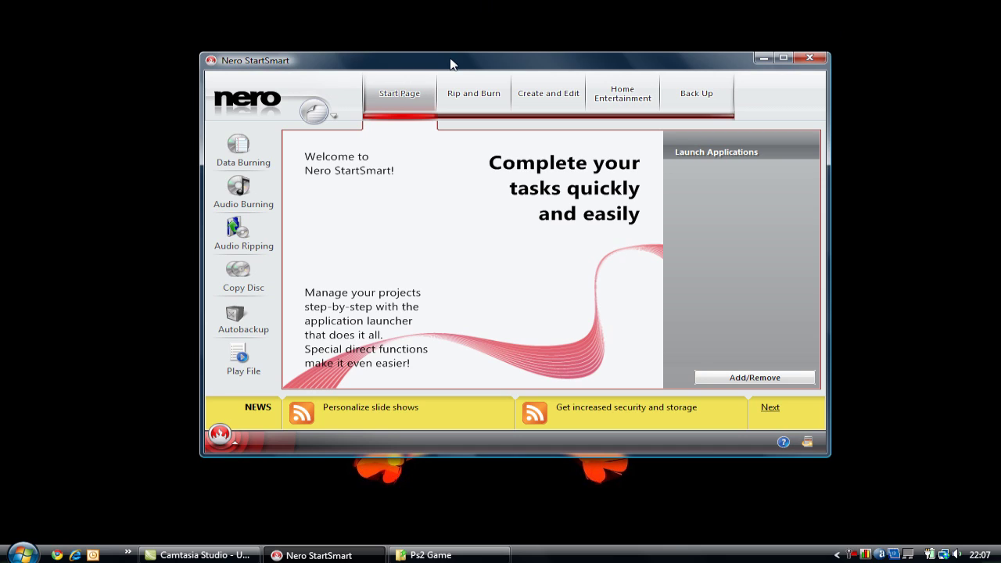
Launch Nero Burning ROM from the Nero 9 application list and dismiss the New Compilation dialog.
{"action": "left_click_drag", "start_coordinate": [454, 62], "coordinate": [448, 62]}
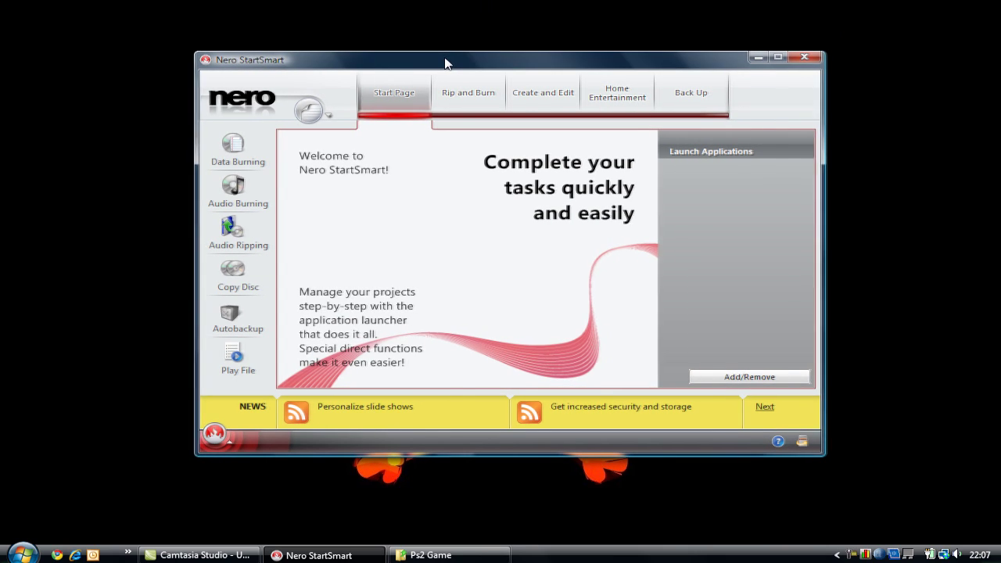
{"action": "left_click", "coordinate": [228, 442]}
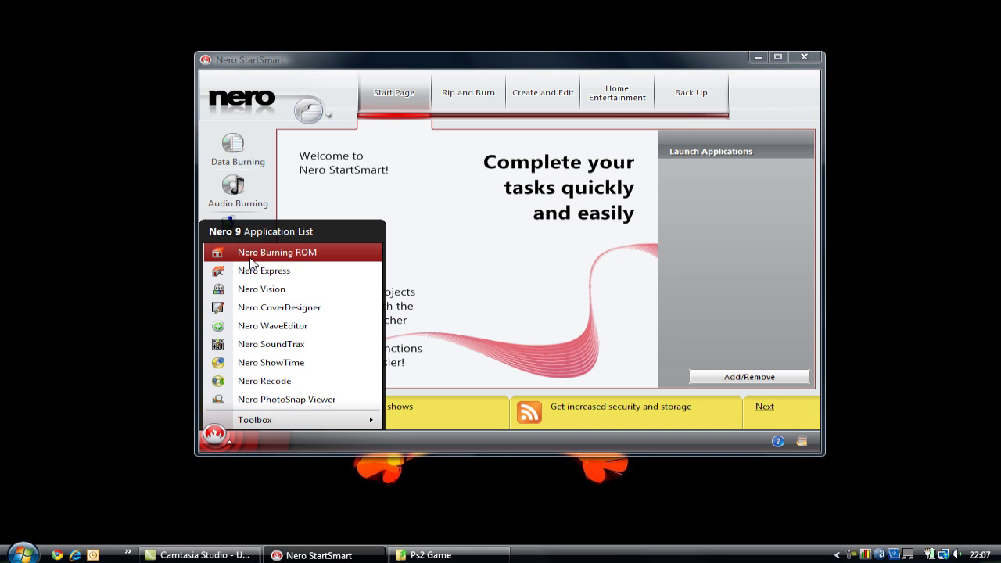
{"action": "left_click", "coordinate": [251, 262]}
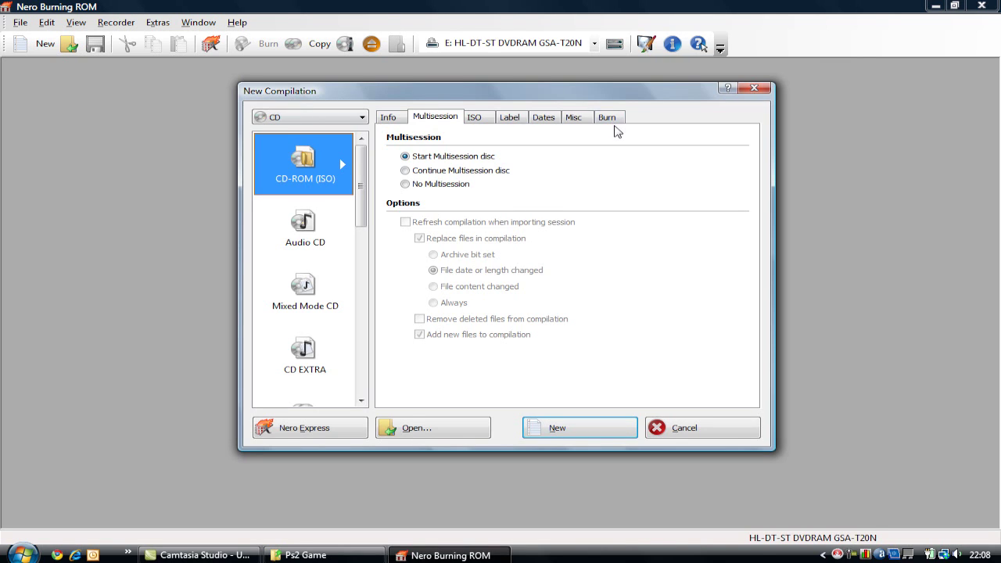
{"action": "mouse_move", "coordinate": [599, 102]}
{"action": "left_mouse_down"}
{"action": "mouse_move", "coordinate": [586, 101]}
{"action": "mouse_move", "coordinate": [595, 104]}
{"action": "left_mouse_up"}
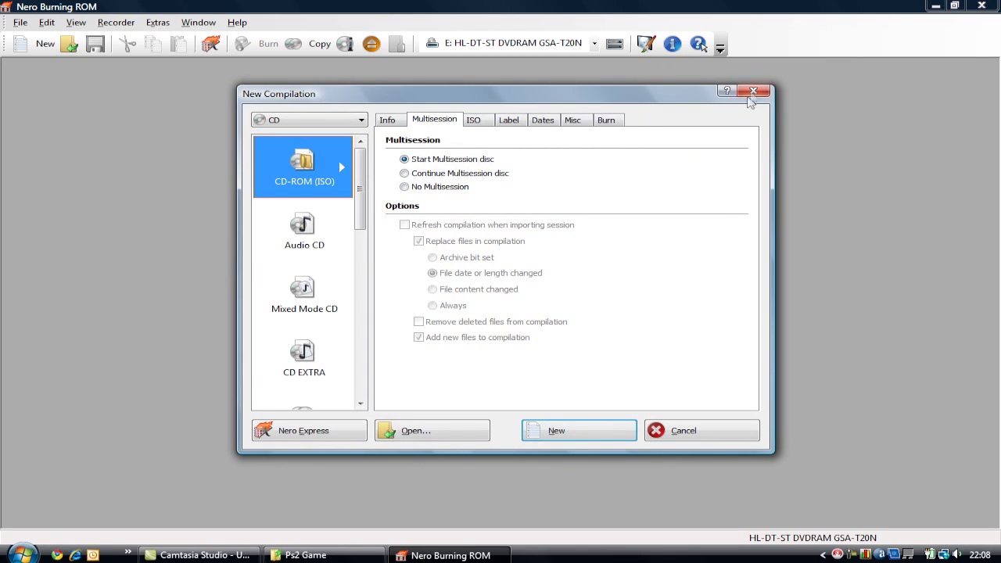
{"action": "left_click", "coordinate": [753, 92]}
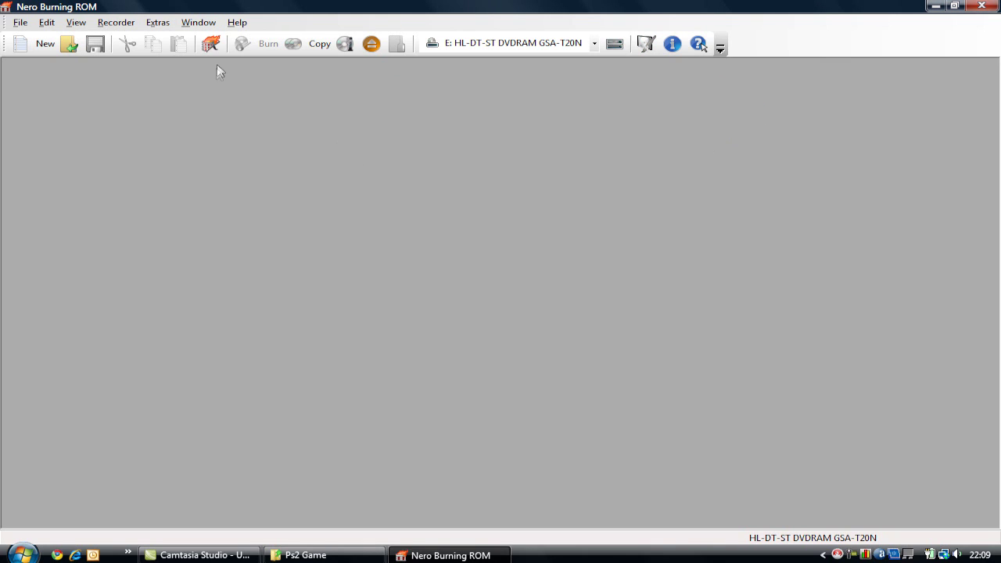
Load the st2-sswc image from the Ps2 Game folder for burning with Burn Image.
{"action": "left_click", "coordinate": [117, 28]}
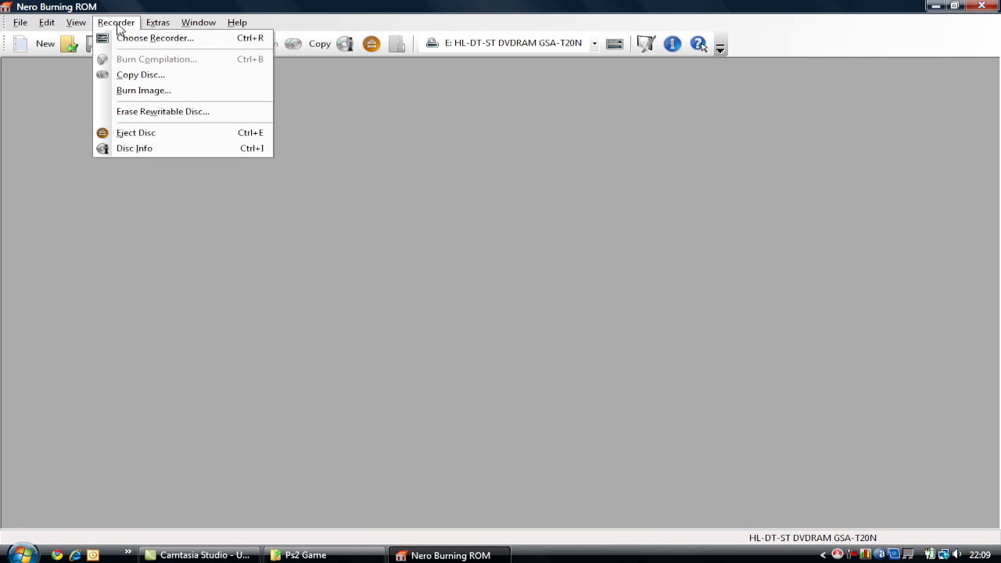
{"action": "left_click", "coordinate": [140, 91]}
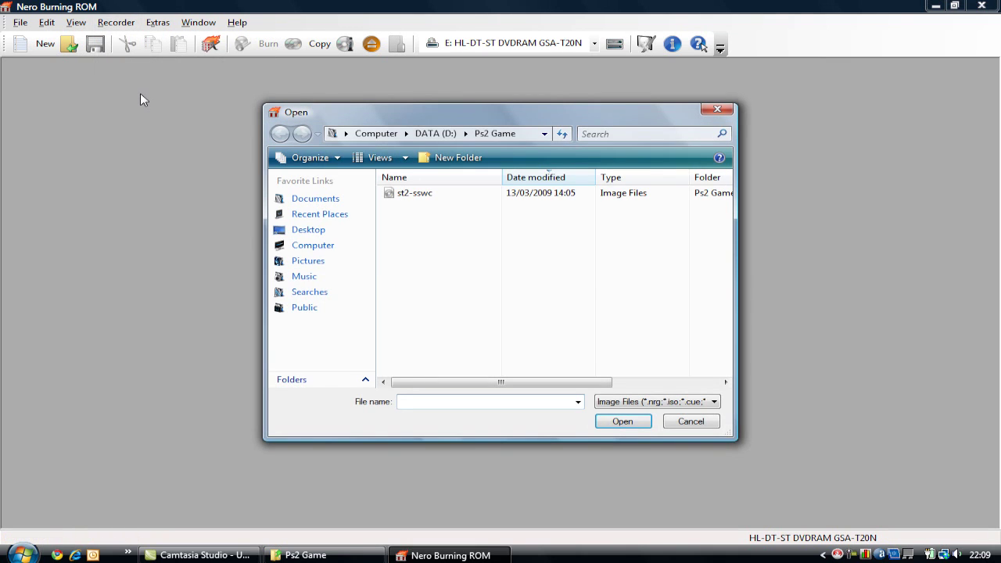
{"action": "left_click_drag", "start_coordinate": [466, 112], "coordinate": [439, 111]}
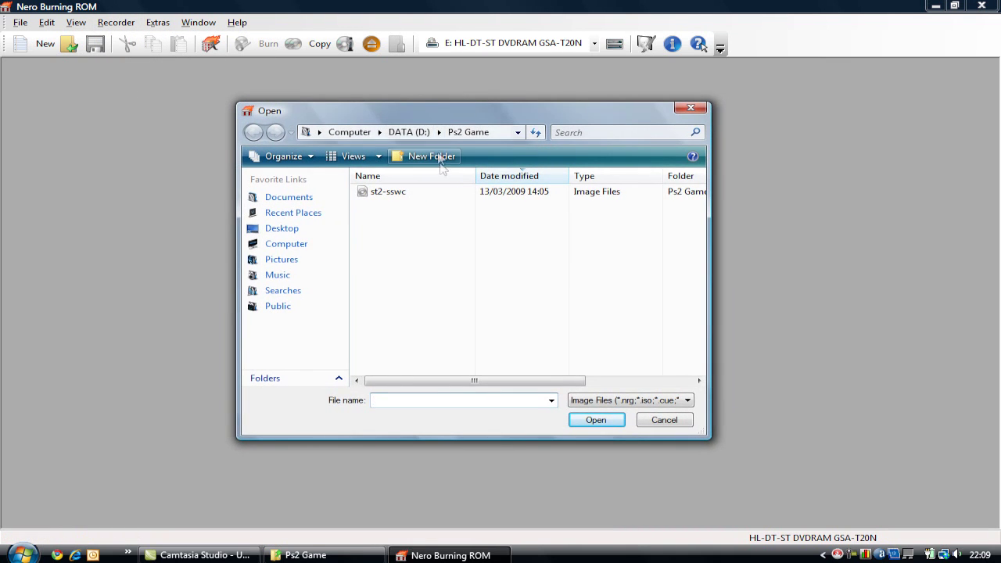
{"action": "left_click", "coordinate": [407, 195]}
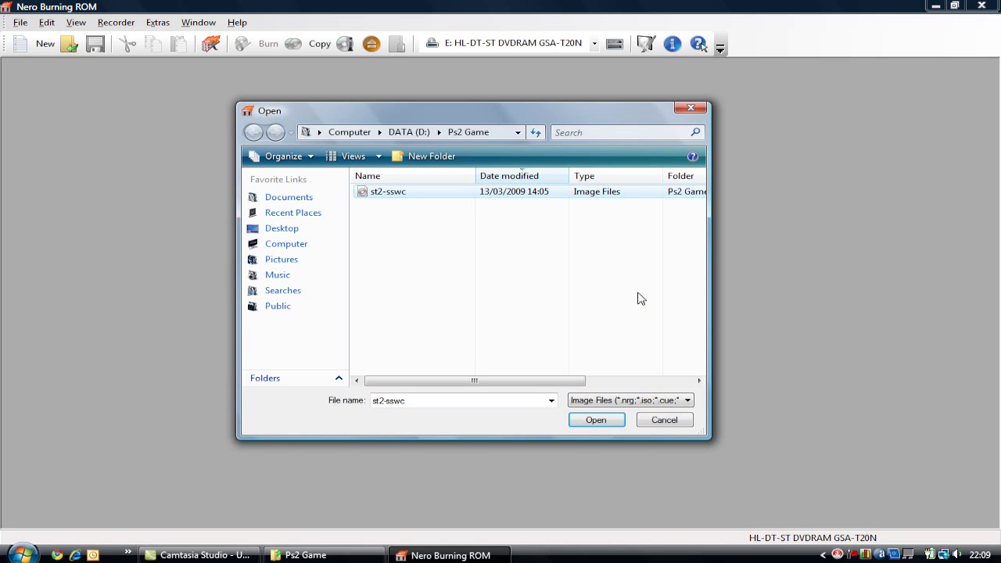
{"action": "left_click", "coordinate": [605, 423]}
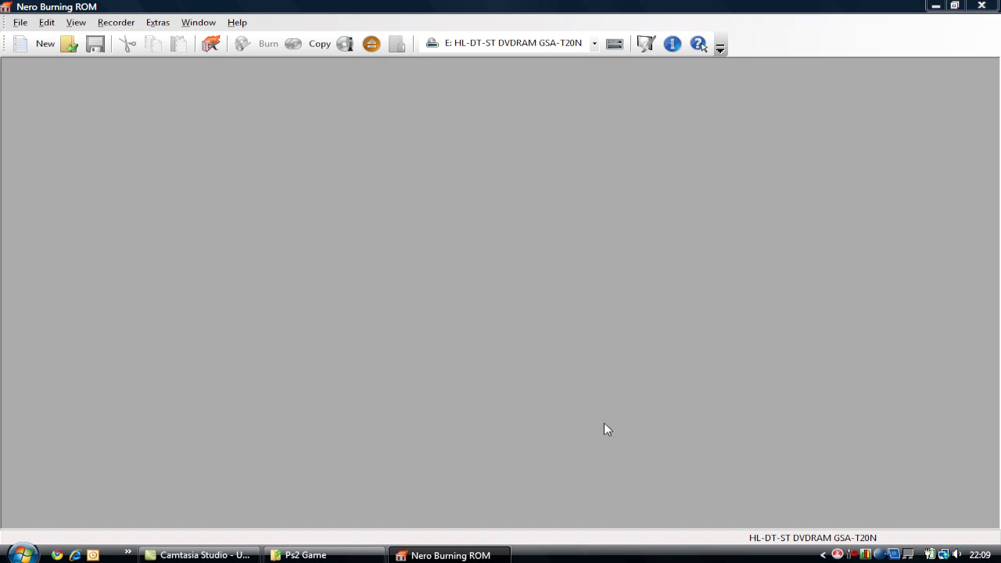
Check the st2-sswc image's file type in its properties in the Ps2 Game folder, and minimize the folder window.
{"action": "key", "text": "alt+Tab"}
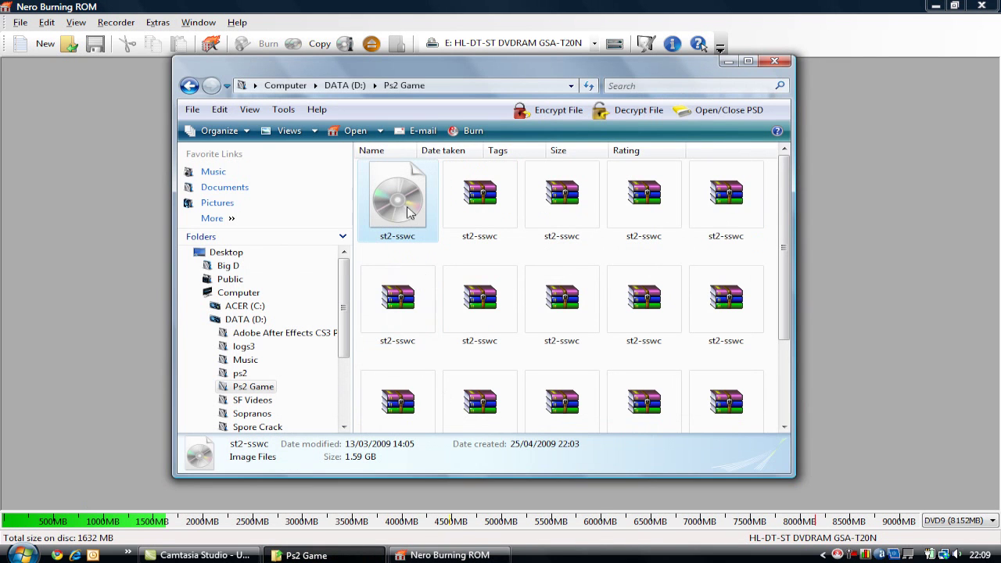
{"action": "right_click", "coordinate": [406, 211]}
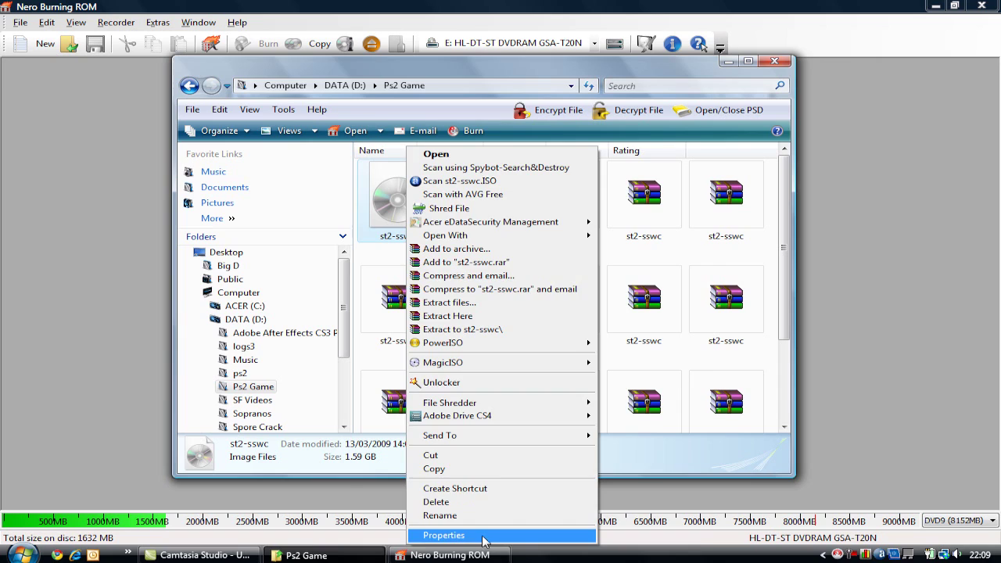
{"action": "left_click", "coordinate": [484, 535]}
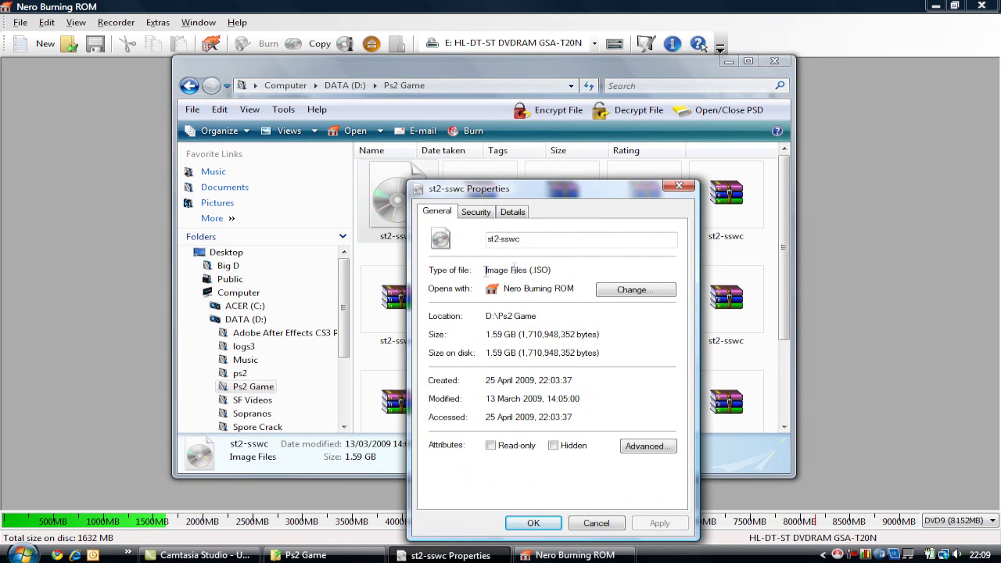
{"action": "left_click_drag", "start_coordinate": [485, 270], "coordinate": [552, 269]}
{"action": "left_click", "coordinate": [553, 269]}
{"action": "left_click", "coordinate": [679, 186]}
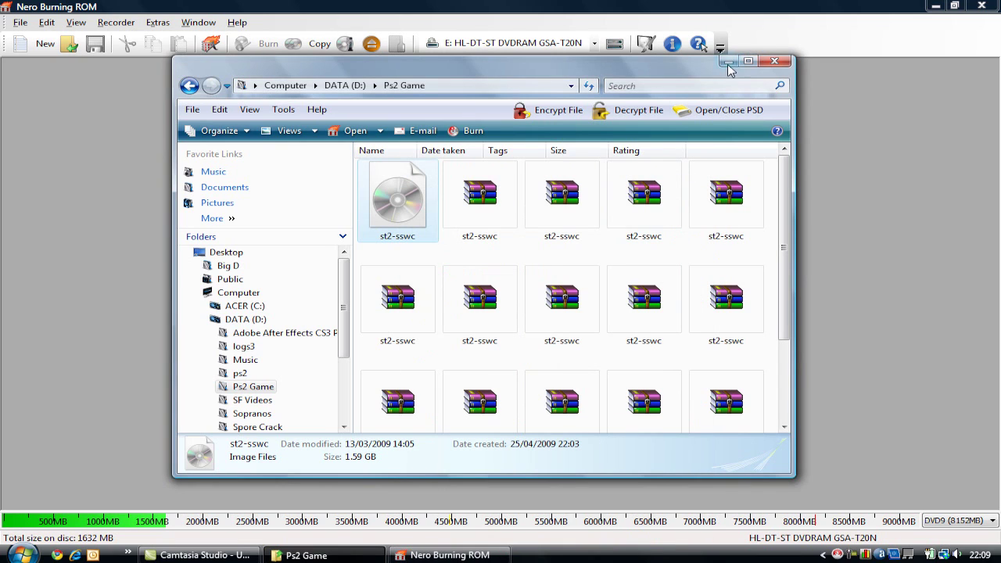
{"action": "left_click", "coordinate": [726, 62]}
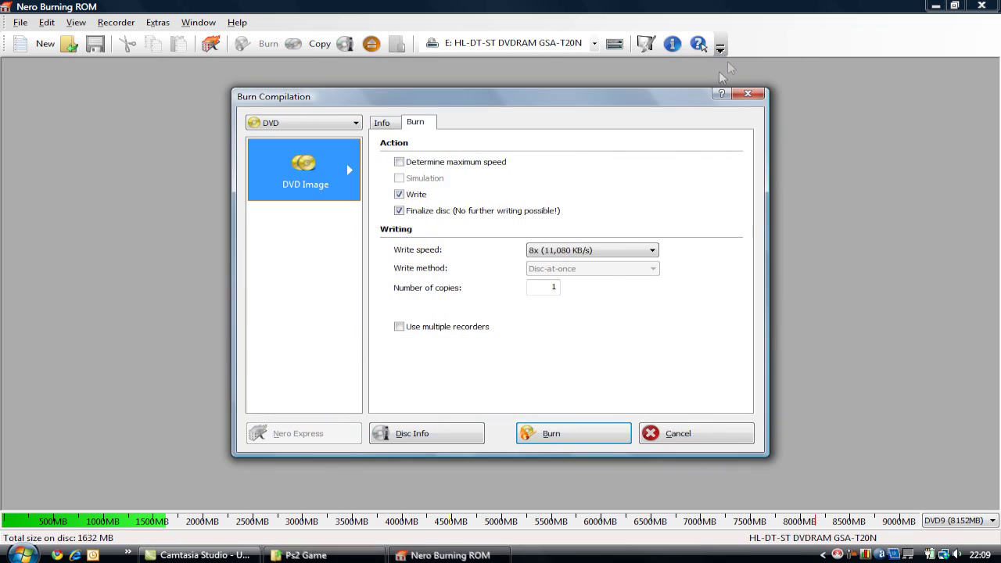
Set the DVD image's write speed to 4x (5,540 KB/s) in the Burn Compilation dialog.
{"action": "left_click_drag", "start_coordinate": [451, 115], "coordinate": [440, 105]}
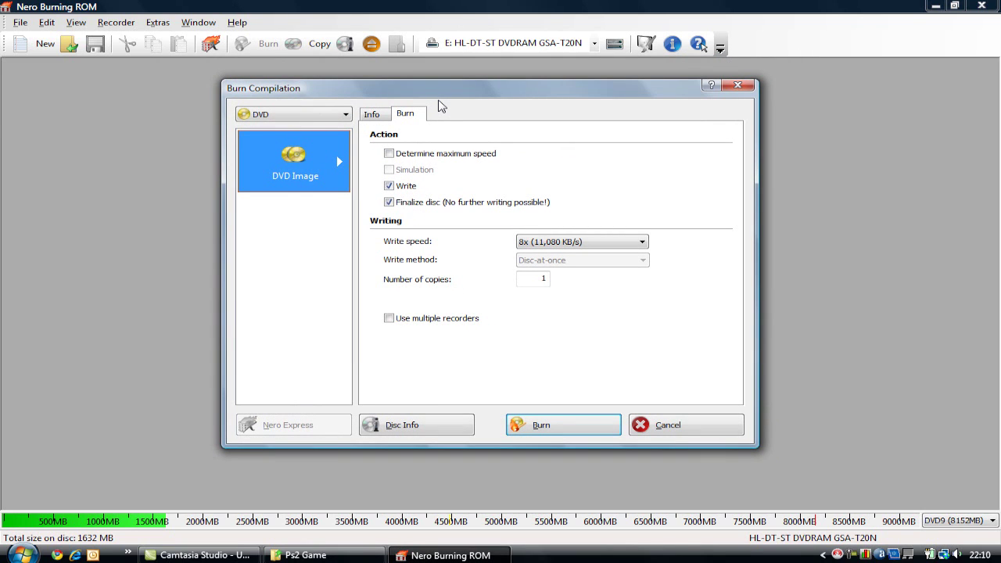
{"action": "left_click_drag", "start_coordinate": [438, 100], "coordinate": [433, 101]}
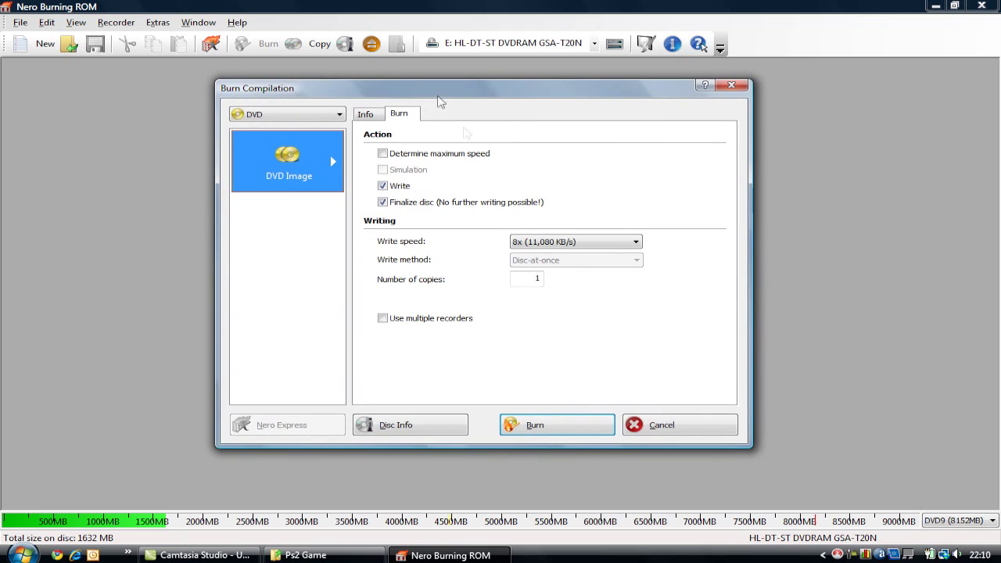
{"action": "left_click", "coordinate": [545, 244]}
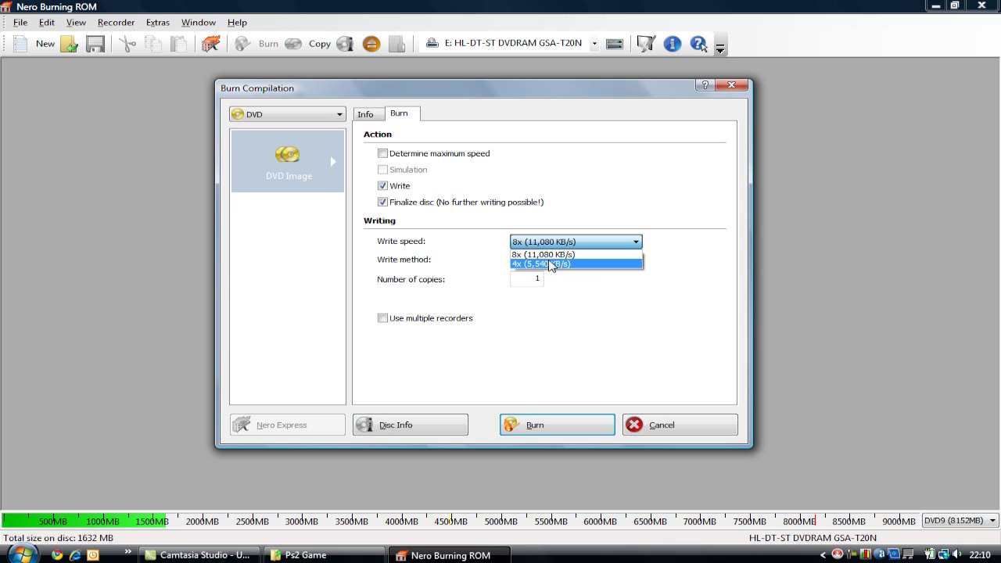
{"action": "key", "text": "Up"}
{"action": "left_click", "coordinate": [594, 242]}
{"action": "left_click", "coordinate": [607, 243]}
{"action": "left_click", "coordinate": [593, 266]}
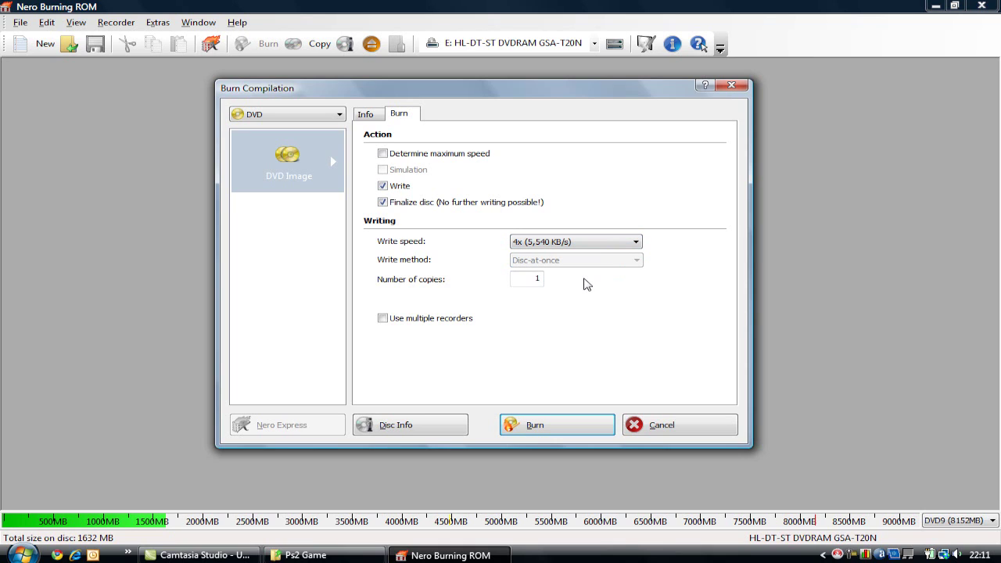